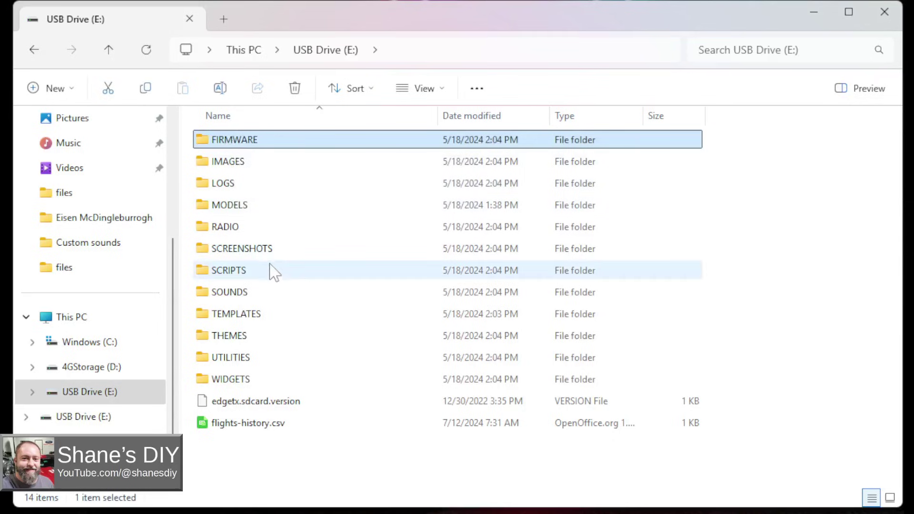
Copy all the folders and files in the root of USB Drive (E:)
left_click(253, 423, "shift")
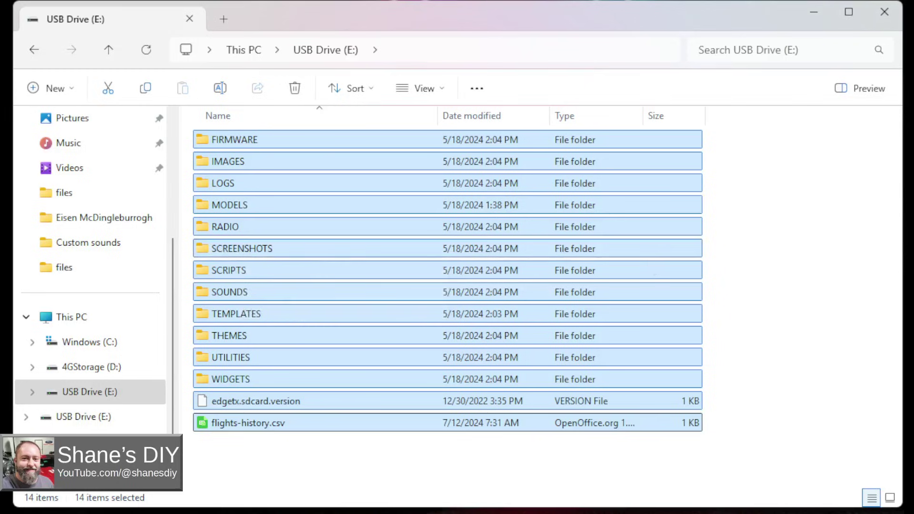
right_click(230, 248)
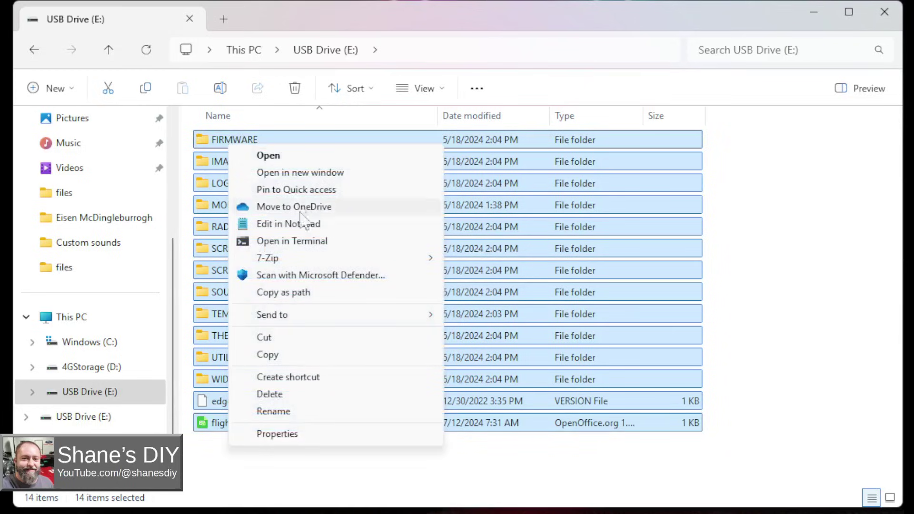
left_click(275, 356)
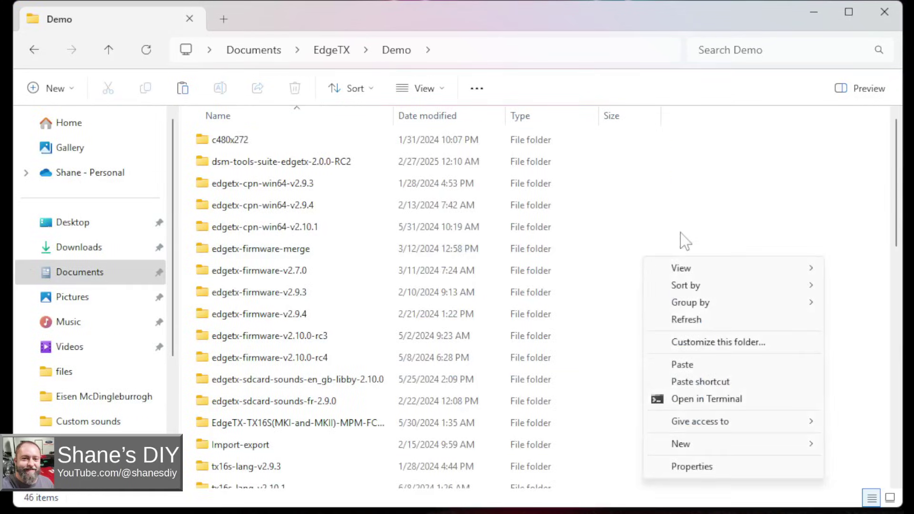
Create a folder named DSM Tools Video inside Documents > EdgeTX > Demo
mouse_move(727, 445)
left_click(884, 442)
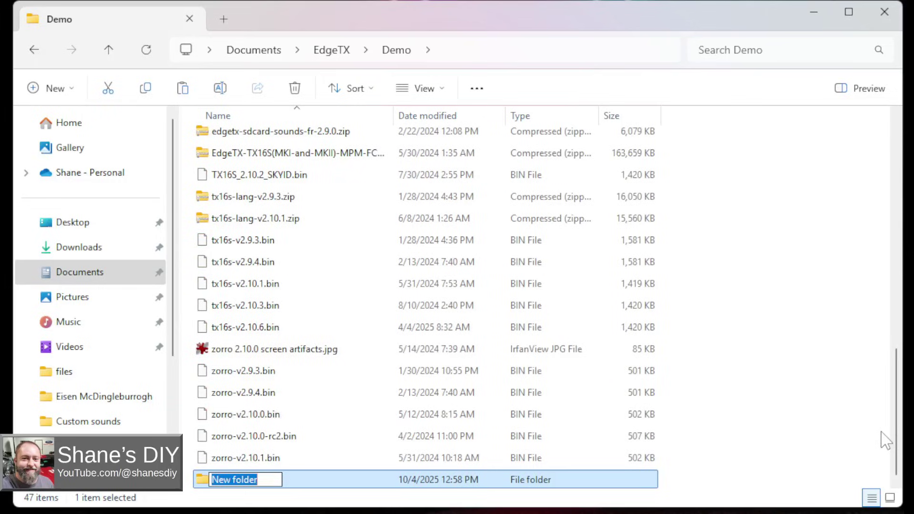
type("DSM Tool")
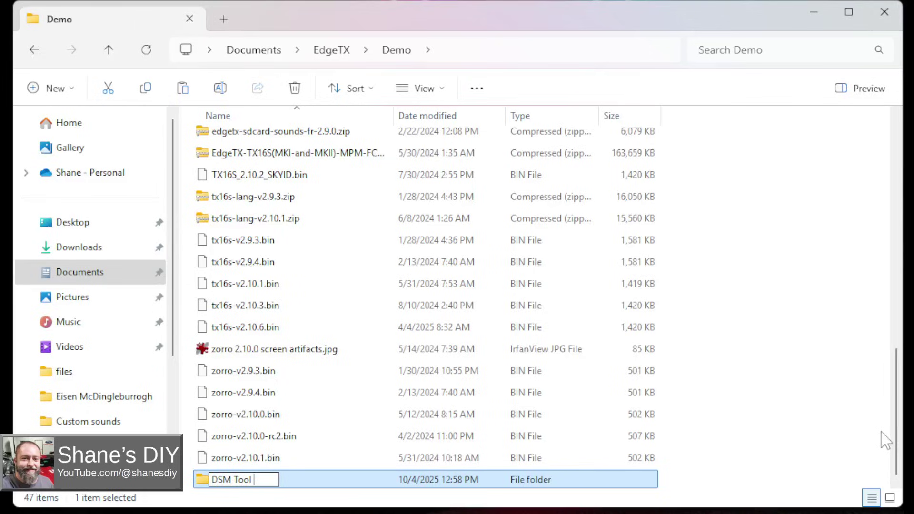
type(" Video")
key("Return")
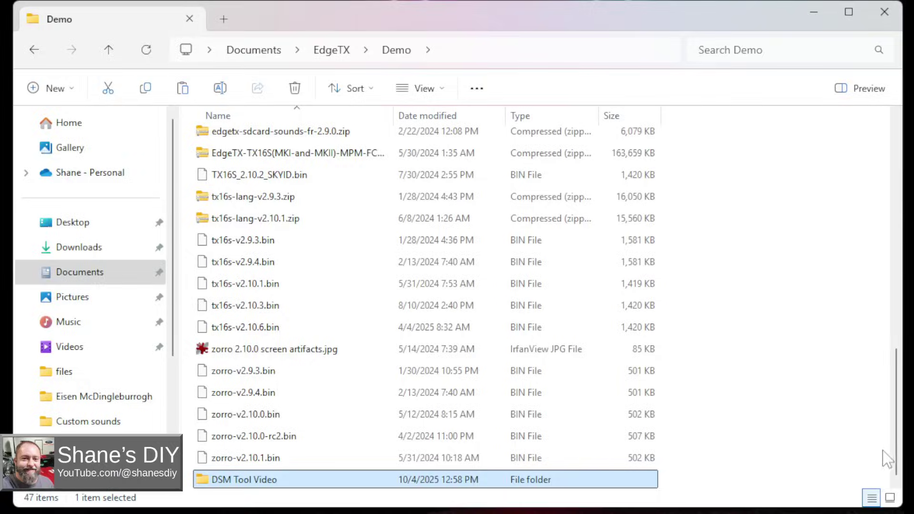
Paste the copied SD card contents into the empty DSM Tools Video folder
double_click(243, 164)
right_click(246, 164)
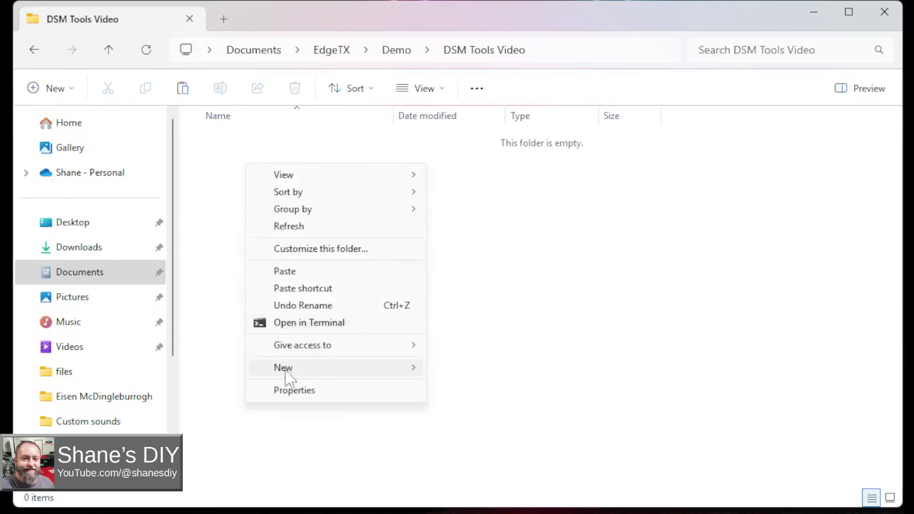
left_click(298, 273)
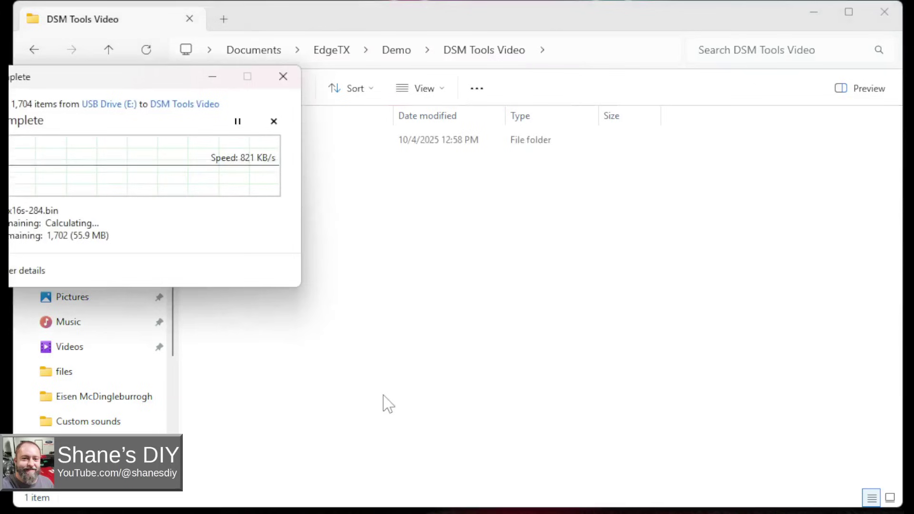
left_click_drag(76, 78, 472, 242)
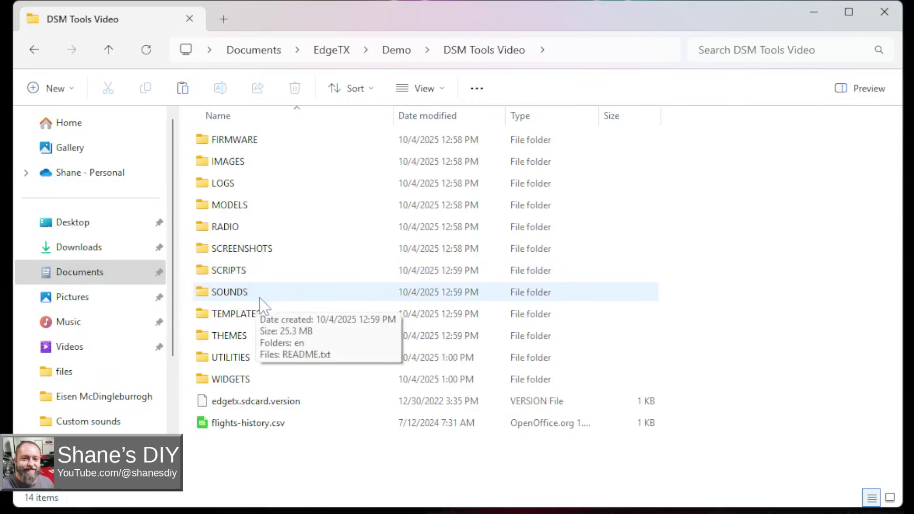
Examine the contents of the DSMDATA folder inside the backup's MODELS folder, then return to MODELS
mouse_move(237, 215)
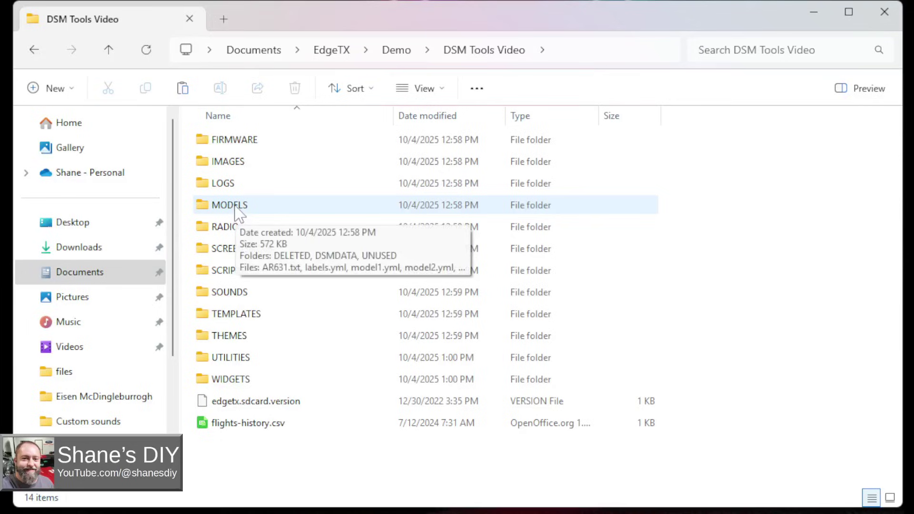
double_click(237, 209)
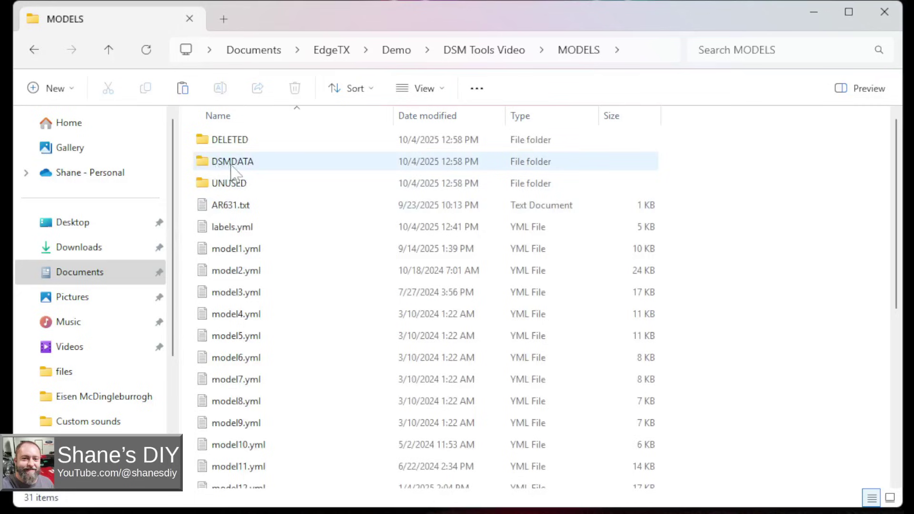
mouse_move(240, 164)
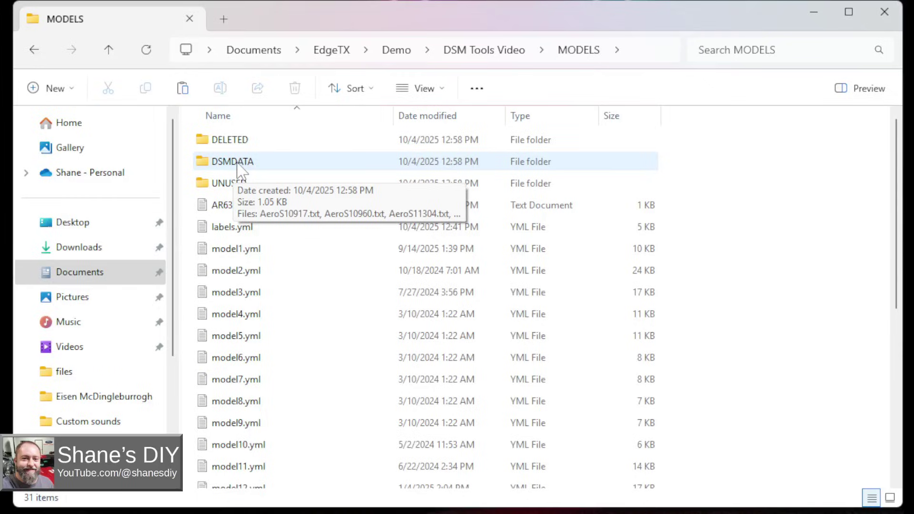
double_click(237, 161)
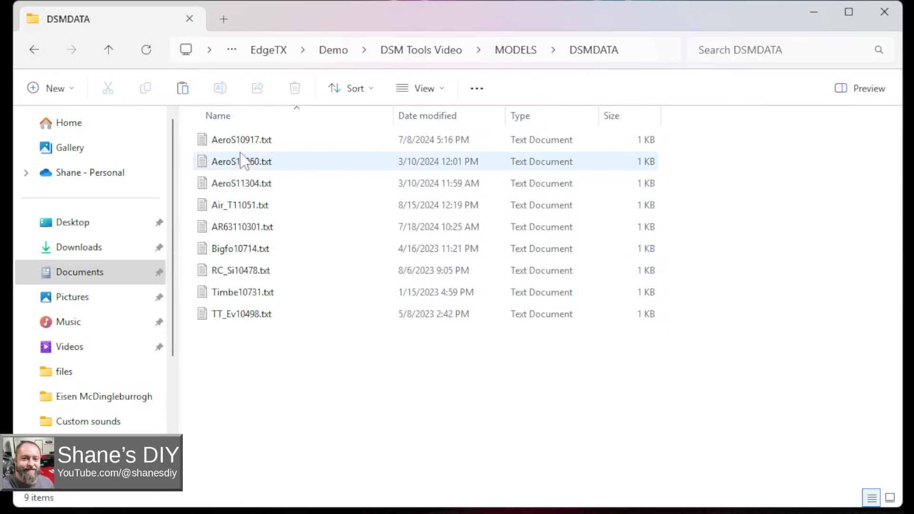
left_click(522, 53)
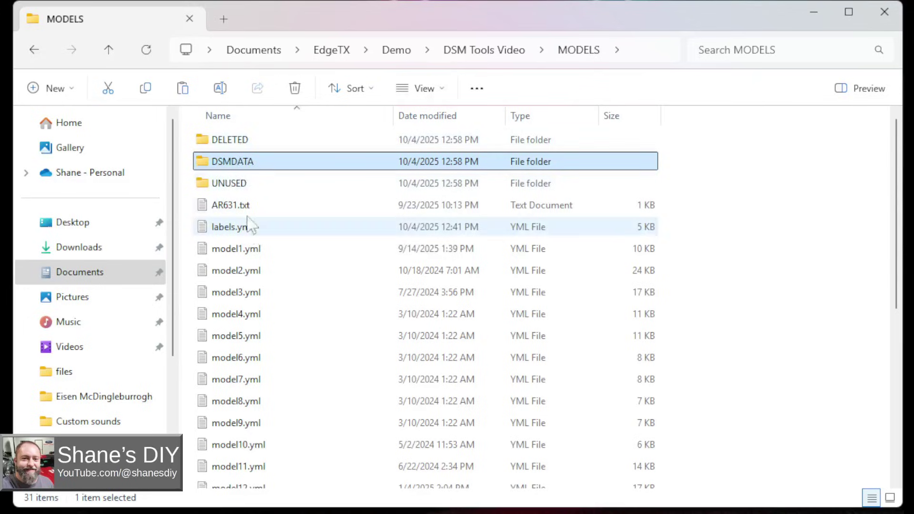
Go to the SCRIPTS > TOOLS folder inside the DSM Tools Video backup
left_click(496, 52)
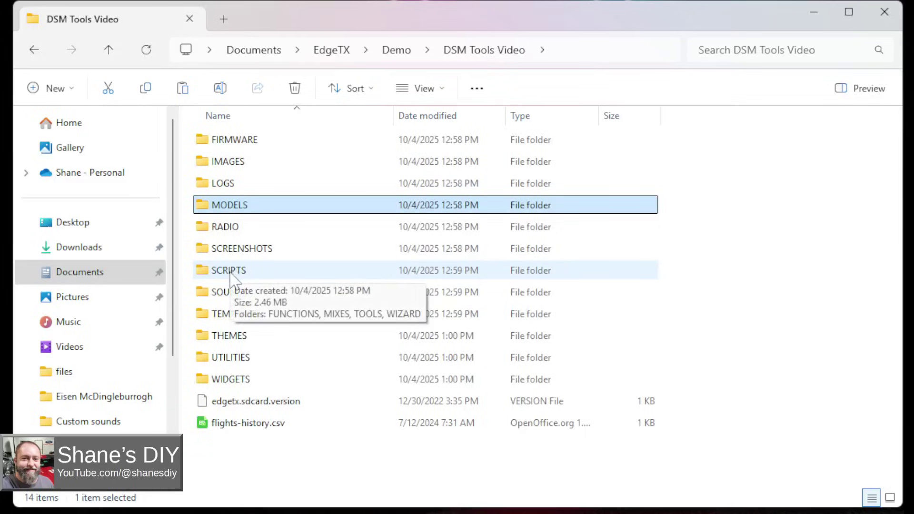
double_click(230, 272)
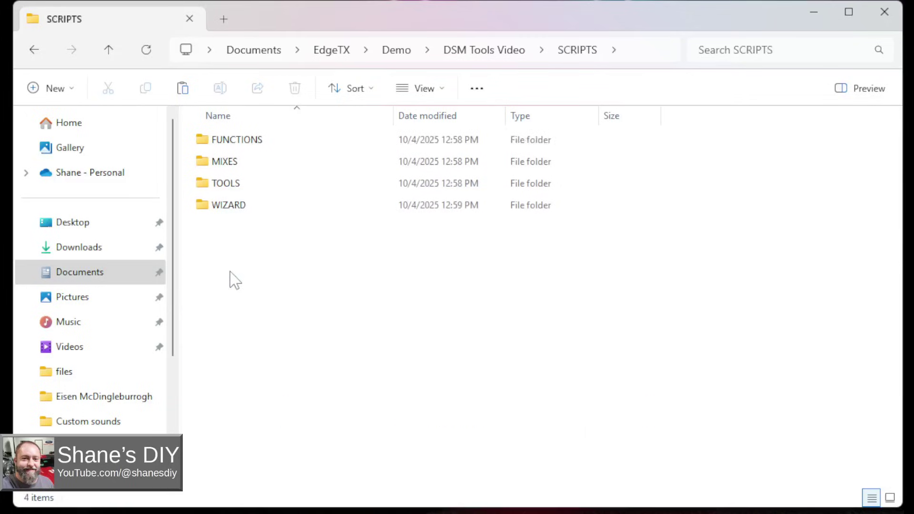
double_click(223, 185)
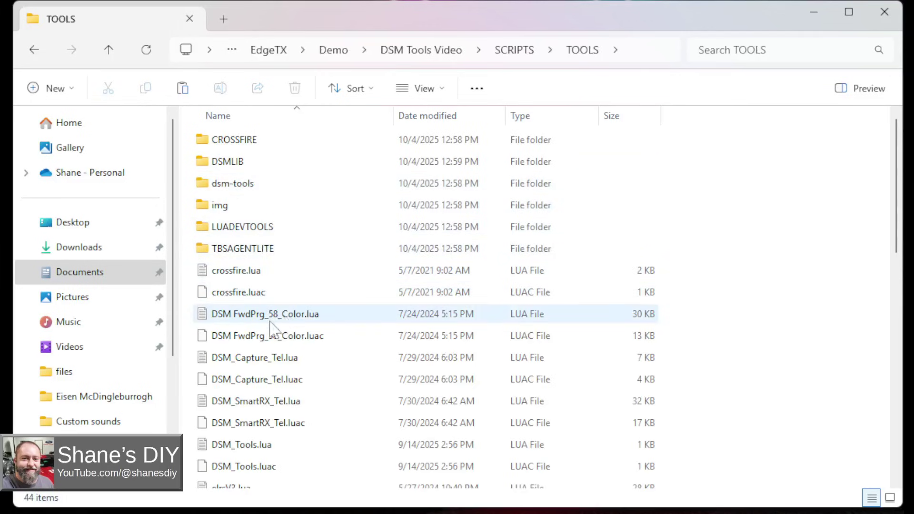
Delete the DSMLIB folder and the .lua and .luac files of DSM FwdPrg_58_Color, DSM_Capture_Tel and DSM_SmartRX_Tel
left_click(226, 163)
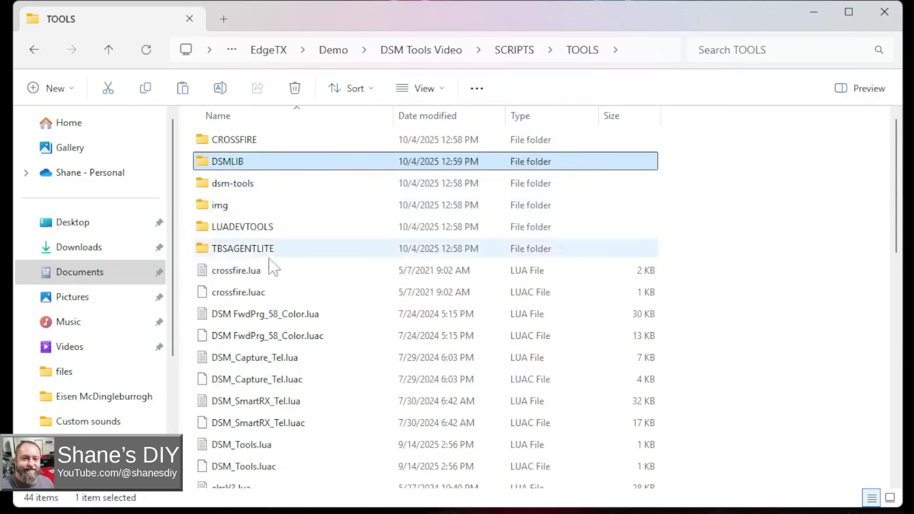
left_click(250, 315, "ctrl")
left_click(263, 338, "ctrl")
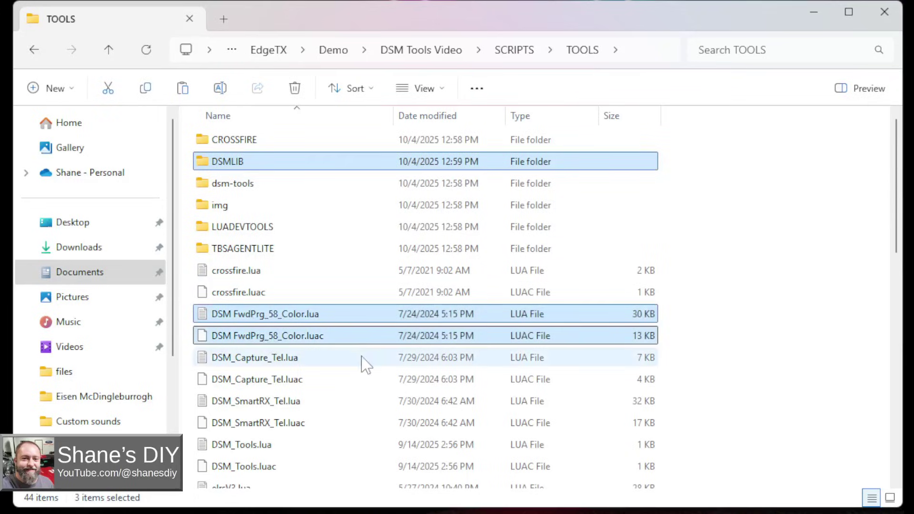
left_click(269, 365, "ctrl")
left_click(276, 381, "ctrl")
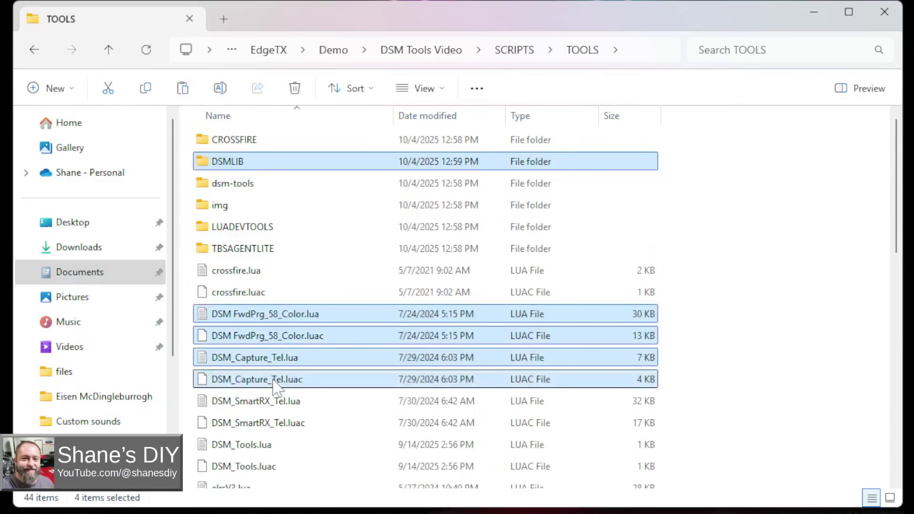
left_click(269, 405, "ctrl")
left_click(271, 424, "ctrl")
scroll(338, 379, "down", 1)
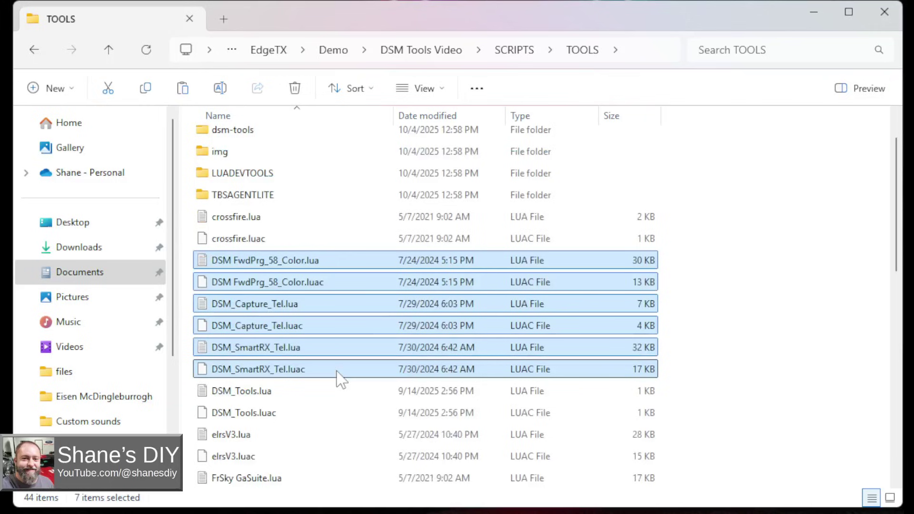
scroll(338, 379, "up", 1)
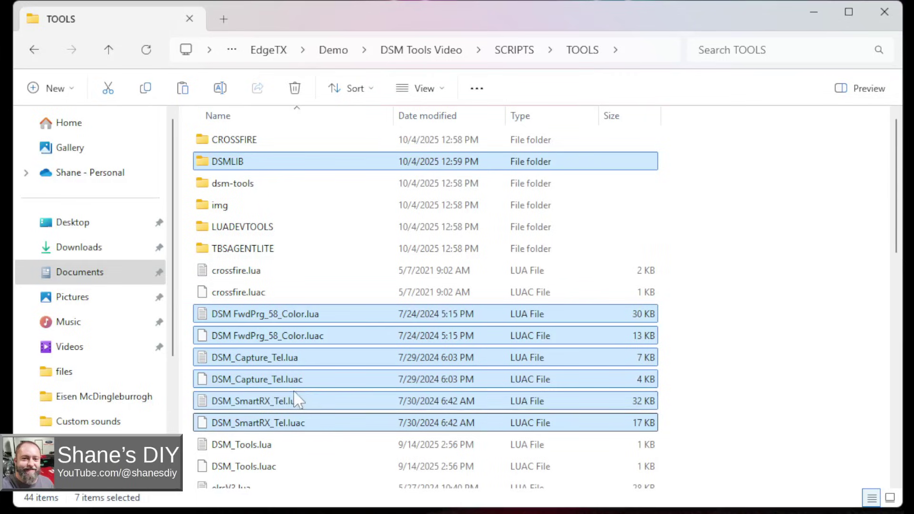
right_click(226, 324)
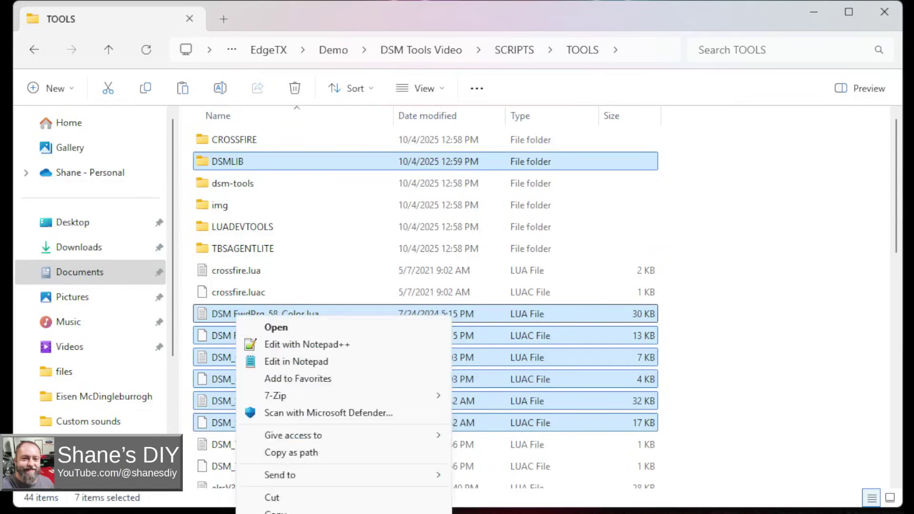
key("Delete")
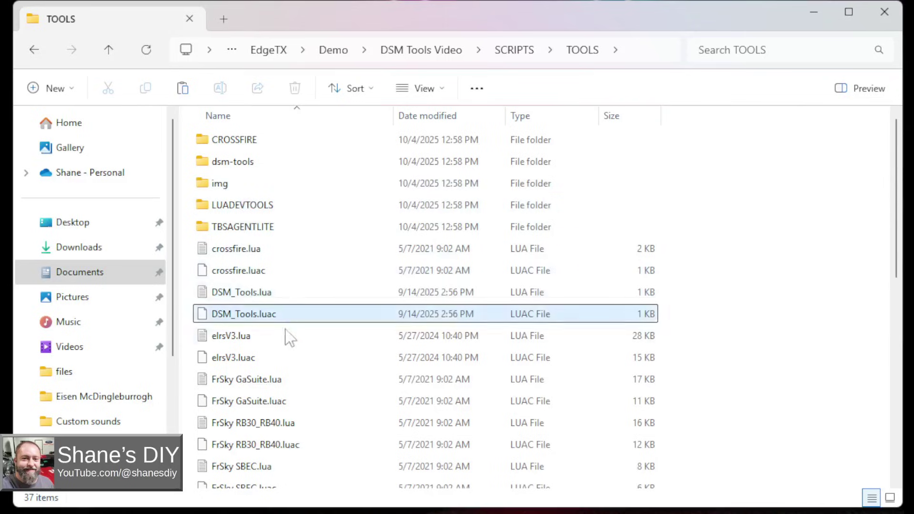
Examine the DSM_Tools.lua and DSM_Tools.luac files and the contents of the dsm-tools folder, then return to TOOLS
left_click(241, 294)
left_click(242, 314, "shift")
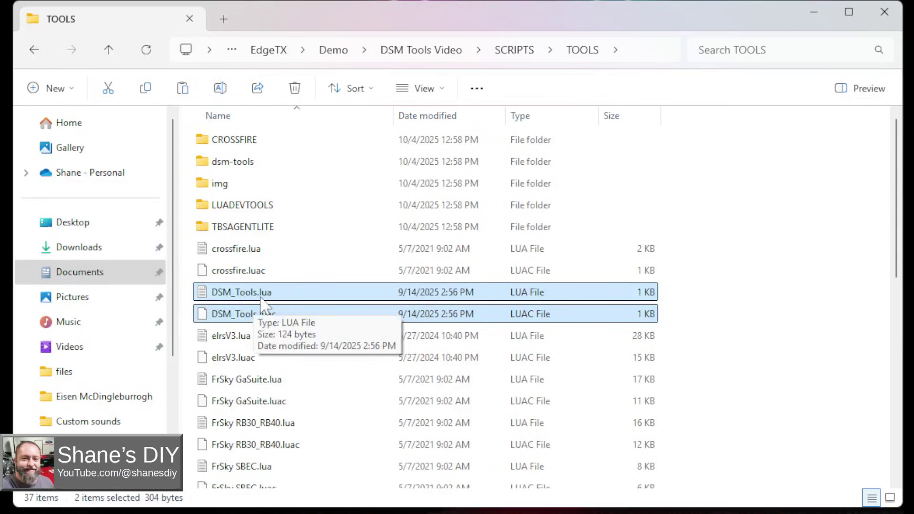
left_click(237, 161)
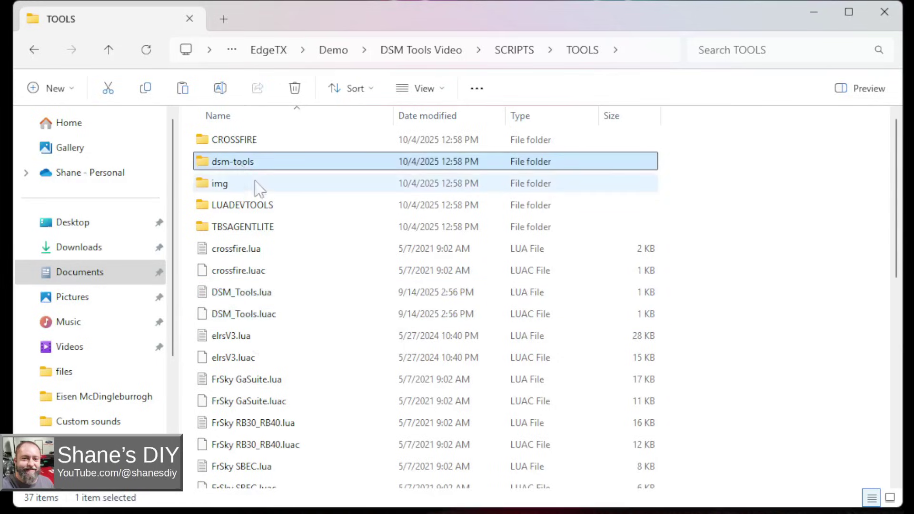
double_click(237, 162)
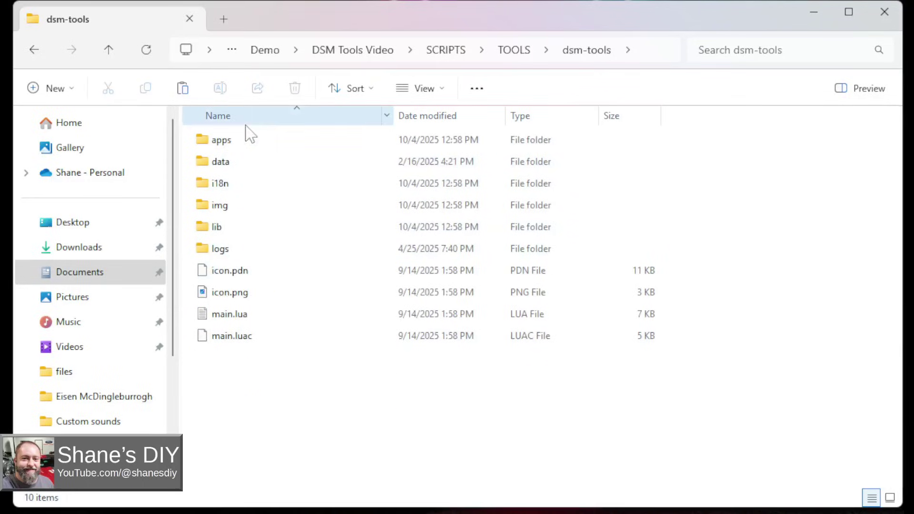
left_click(514, 50)
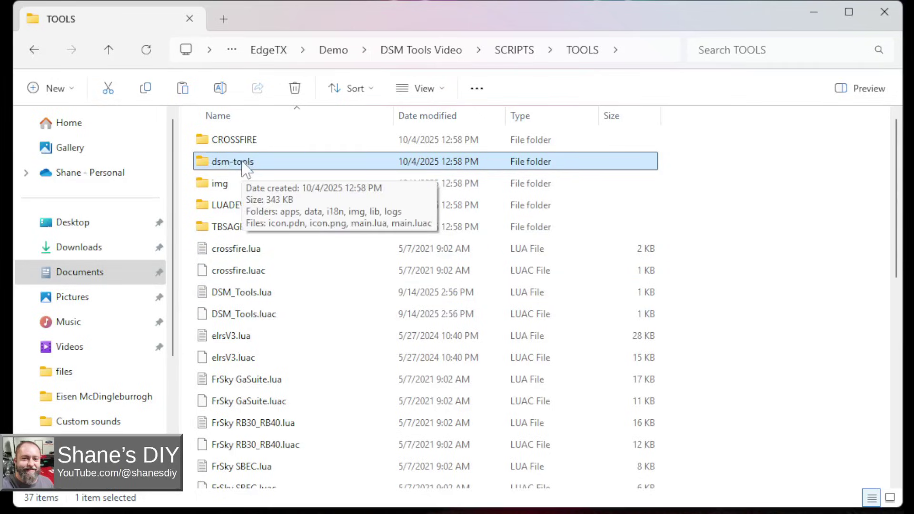
Delete the dsm-tools folder together with DSM_Tools.lua and DSM_Tools.luac from the TOOLS folder
left_click(237, 296)
left_click(240, 315, "ctrl")
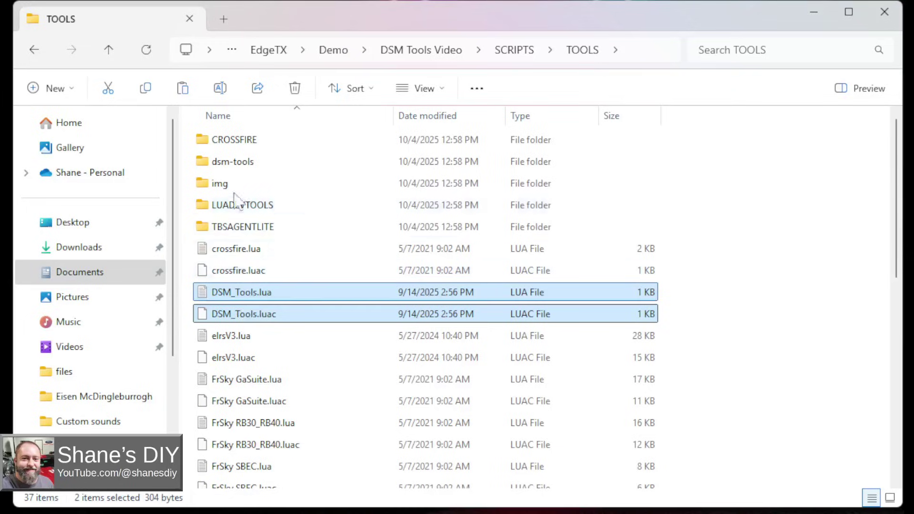
right_click(244, 296)
left_click(230, 164)
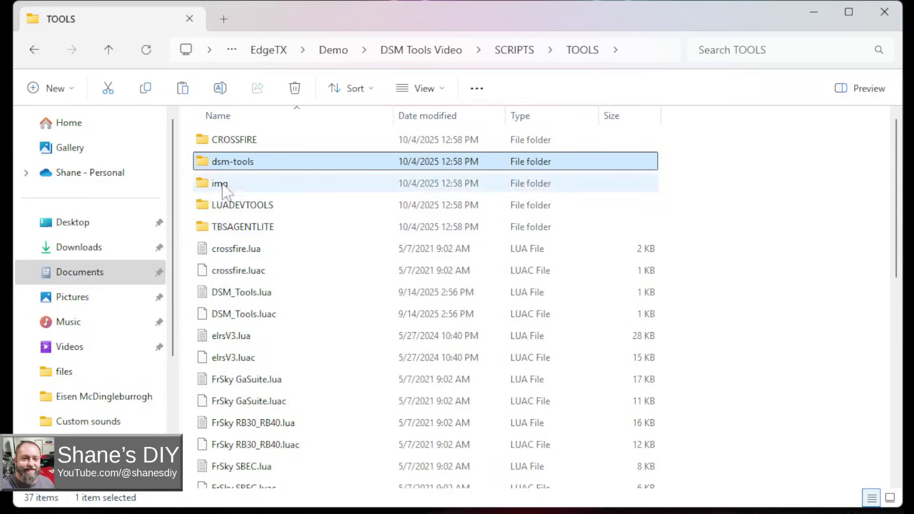
left_click(243, 294, "ctrl")
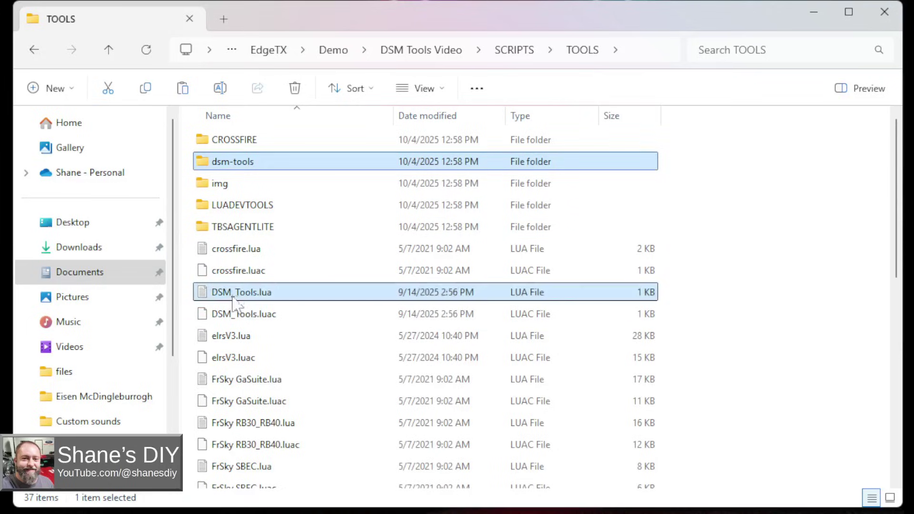
left_click(275, 319, "ctrl")
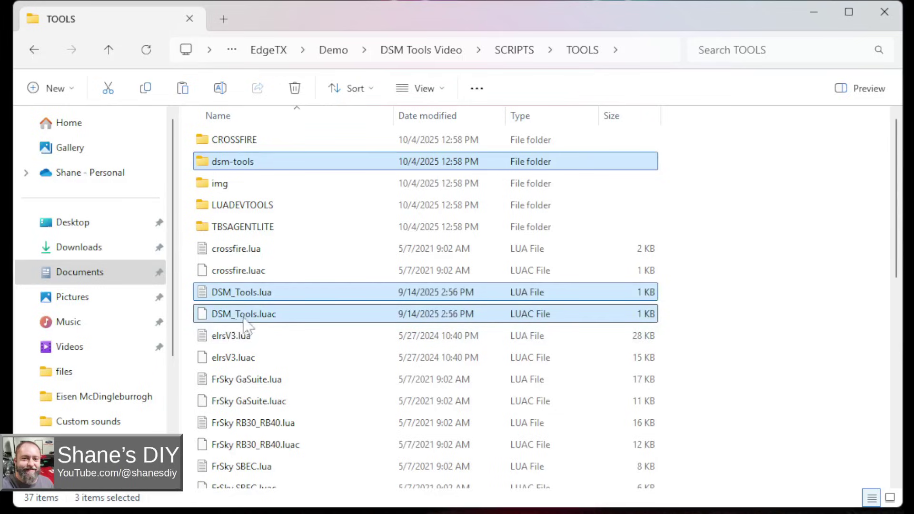
right_click(234, 170)
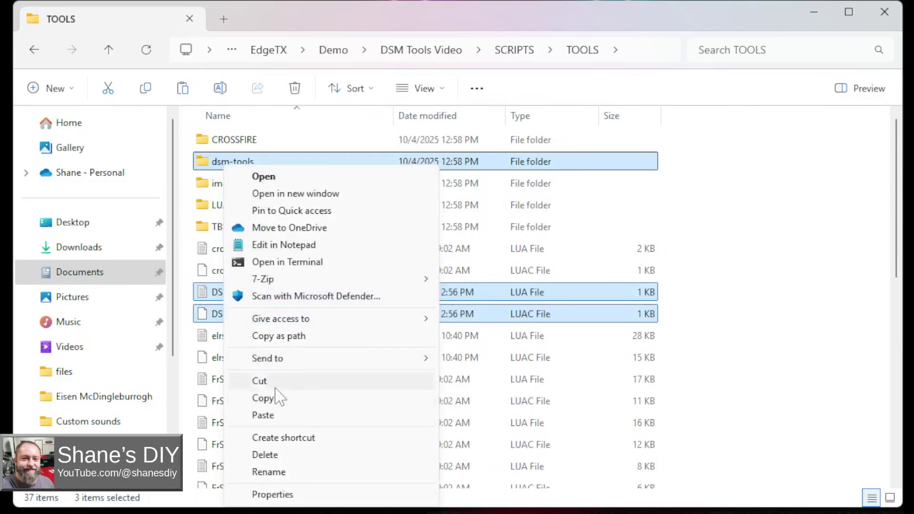
left_click(265, 455)
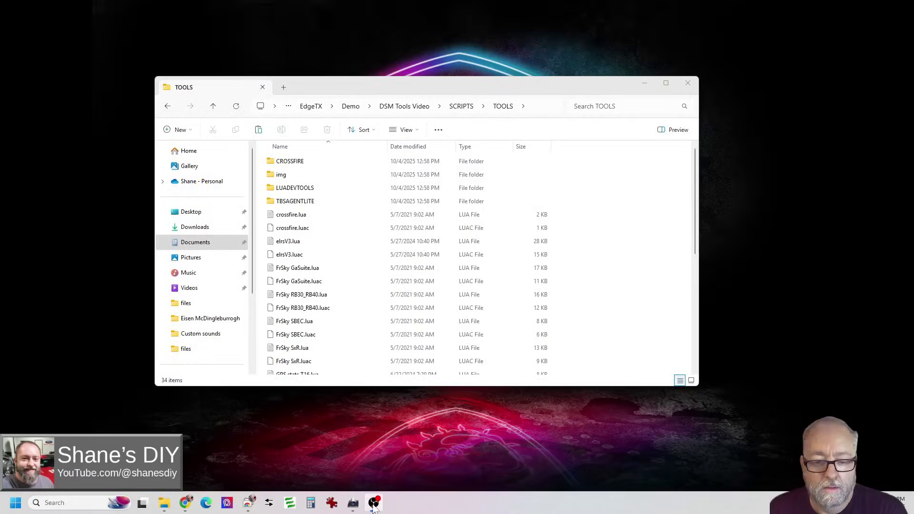
Switch to Chrome and bring up the DSMTools repository page on GitHub
left_click(185, 504)
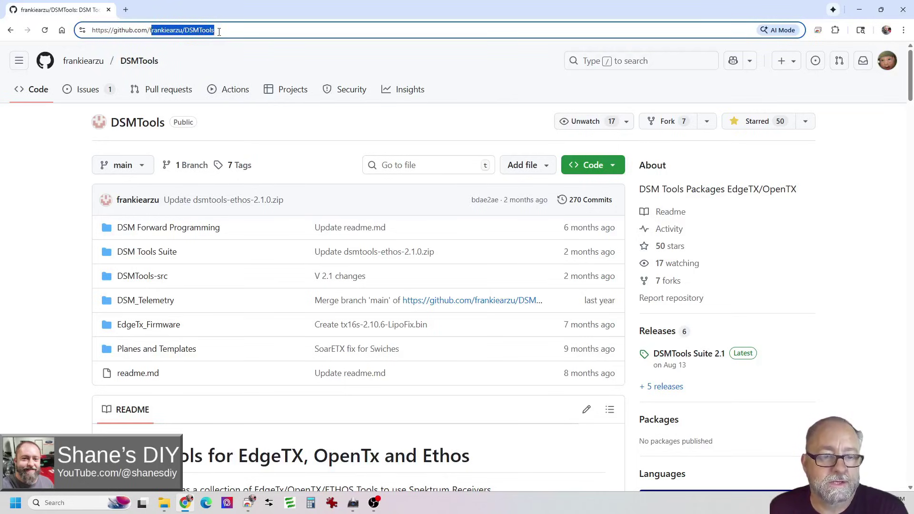
Open dsmtools-ETX-color-2.1.0.zip in the edgetx folder of DSM Tools Suite in the DSMTools repository
left_click(255, 300)
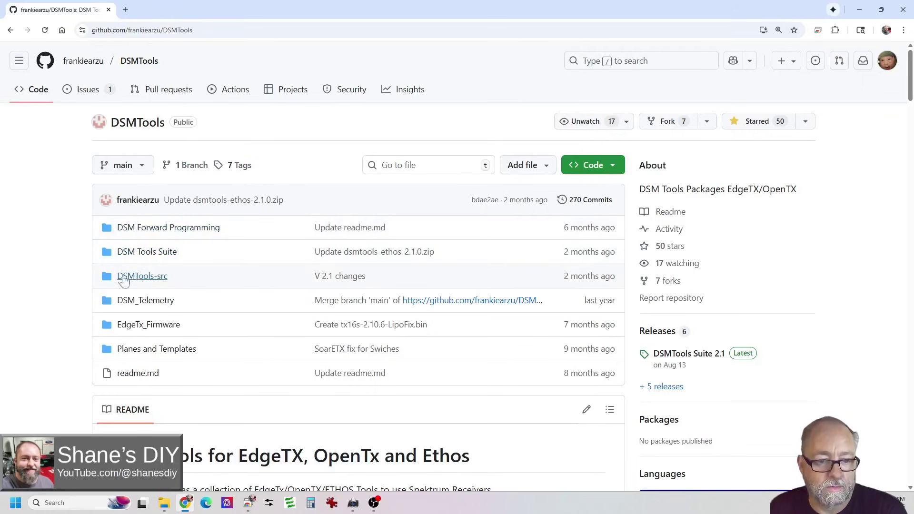
left_click(152, 254)
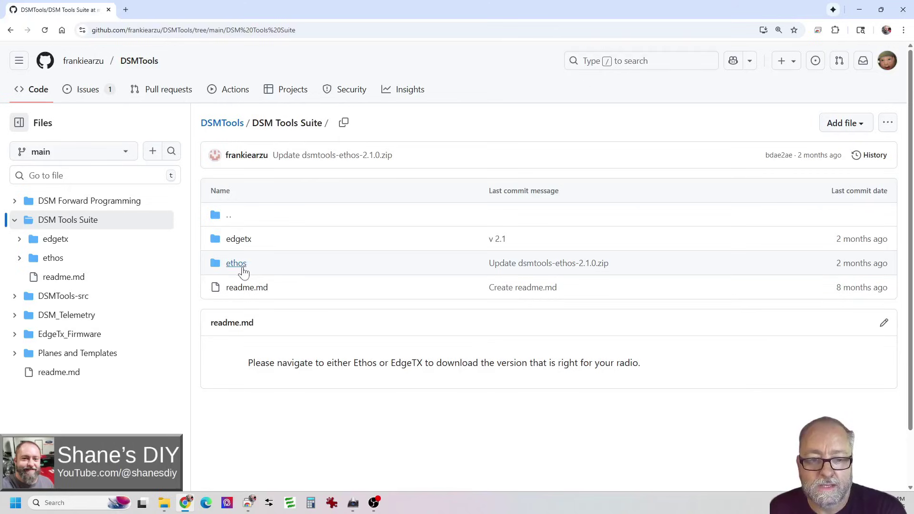
left_click(239, 239)
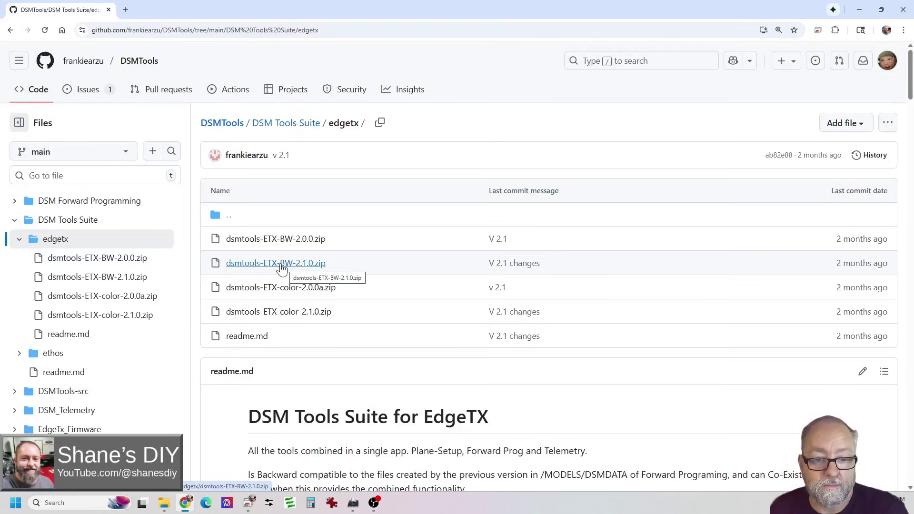
left_click(277, 312)
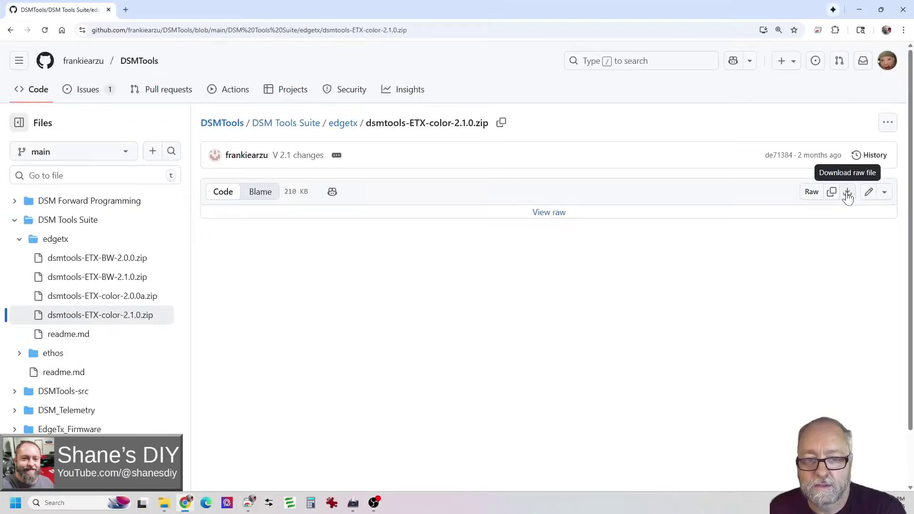
Download dsmtools-ETX-color-2.1.0.zip into a new folder named DSM Tools Video2 under Documents > EdgeTX > Demo
left_click(848, 195)
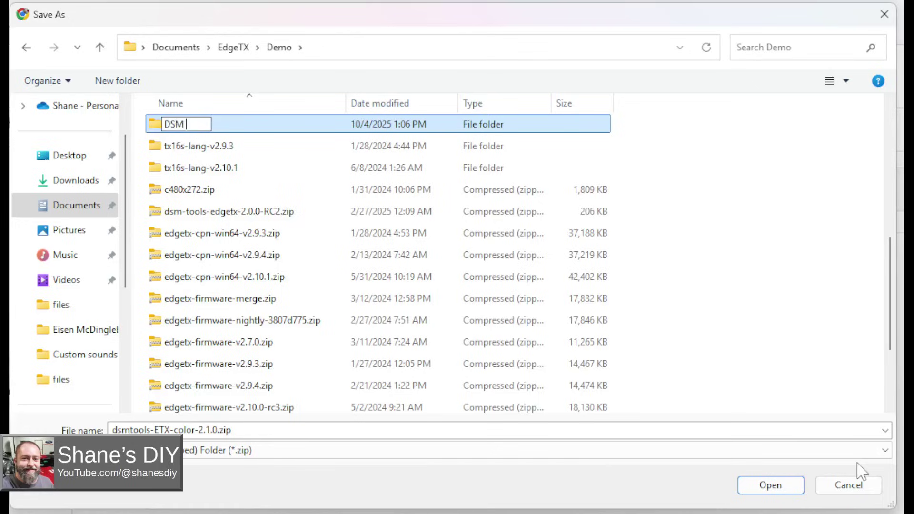
type("Tools Video")
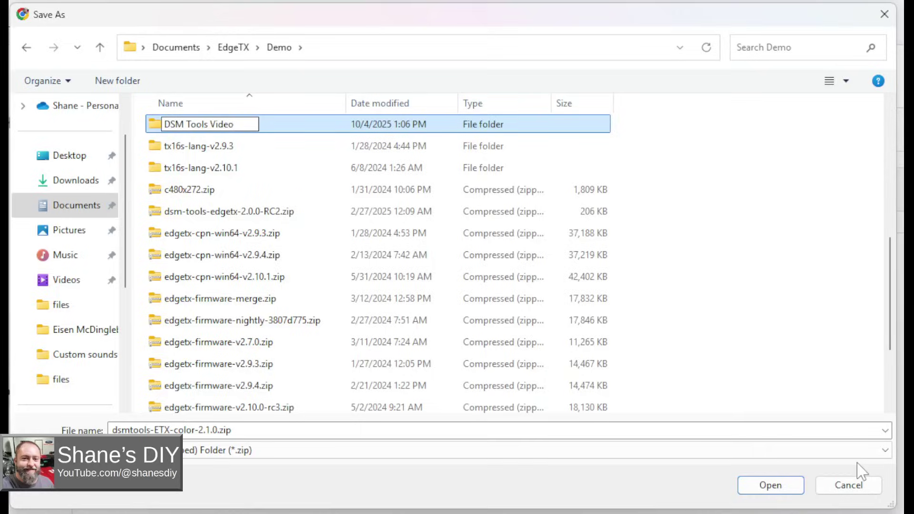
type("2")
left_click(765, 490)
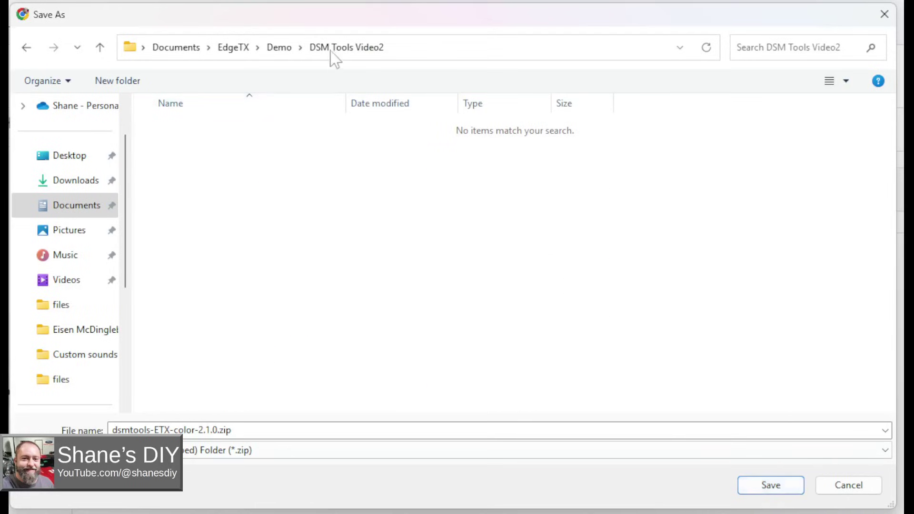
left_click(782, 488)
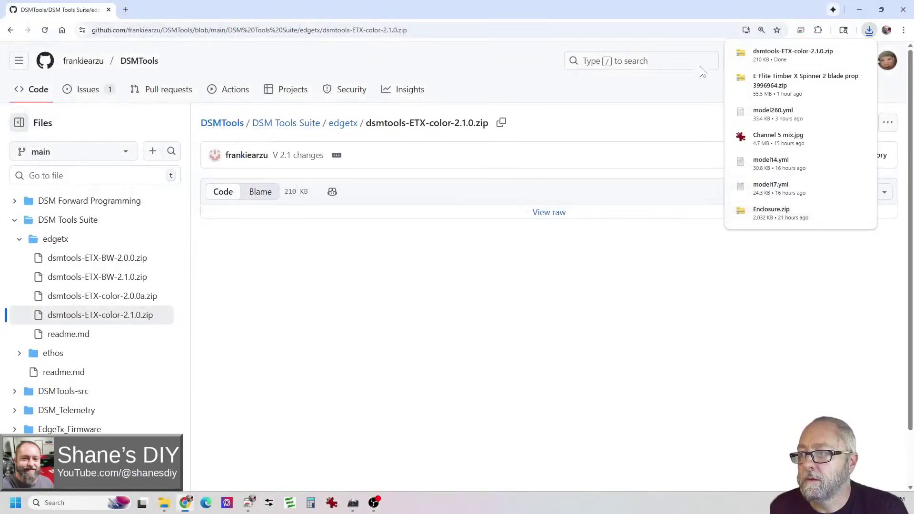
Show the downloaded zip in its folder and extract it directly into DSM Tools Video2, without the dsmtools-ETX-color-2.1.0 subfolder
mouse_move(801, 60)
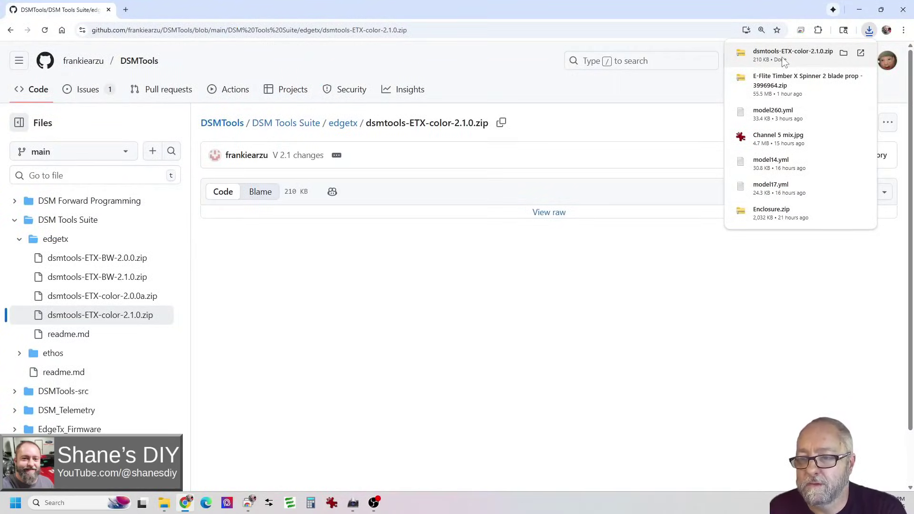
left_click(844, 53)
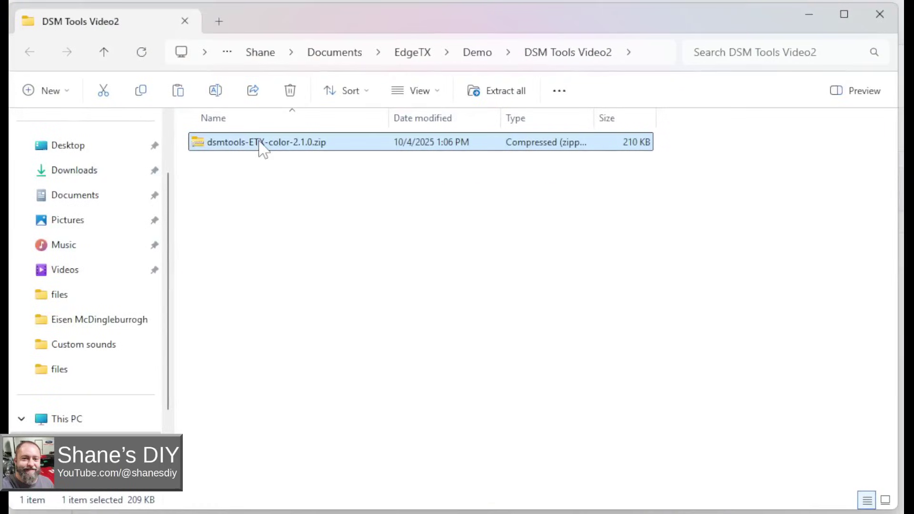
right_click(320, 174)
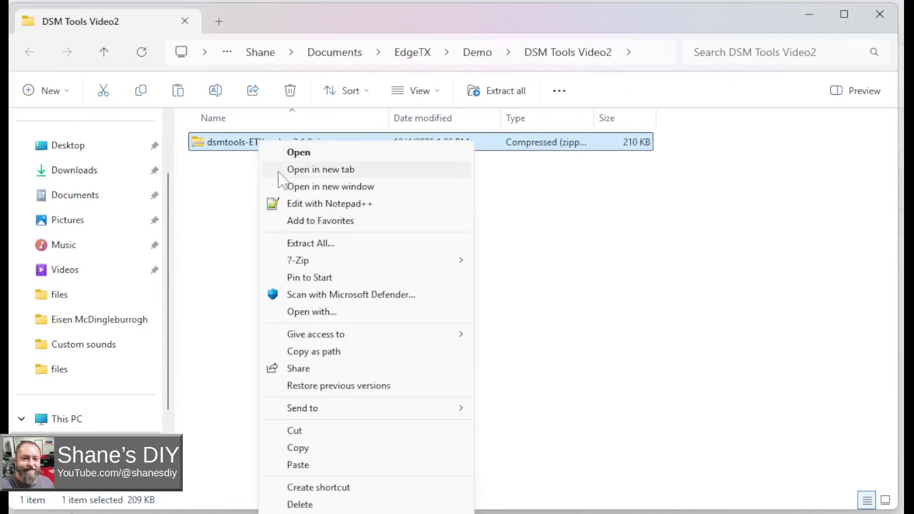
left_click(327, 247)
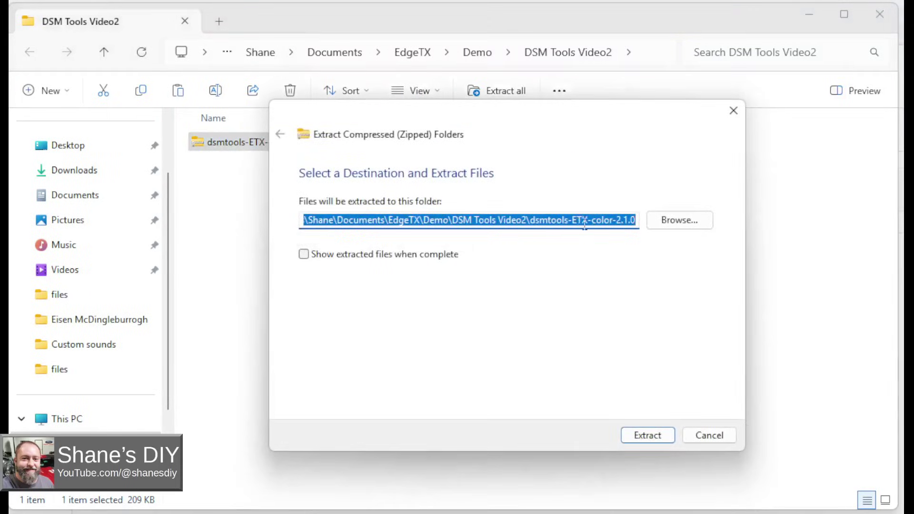
left_click(549, 220)
left_click_drag(533, 222, 650, 221)
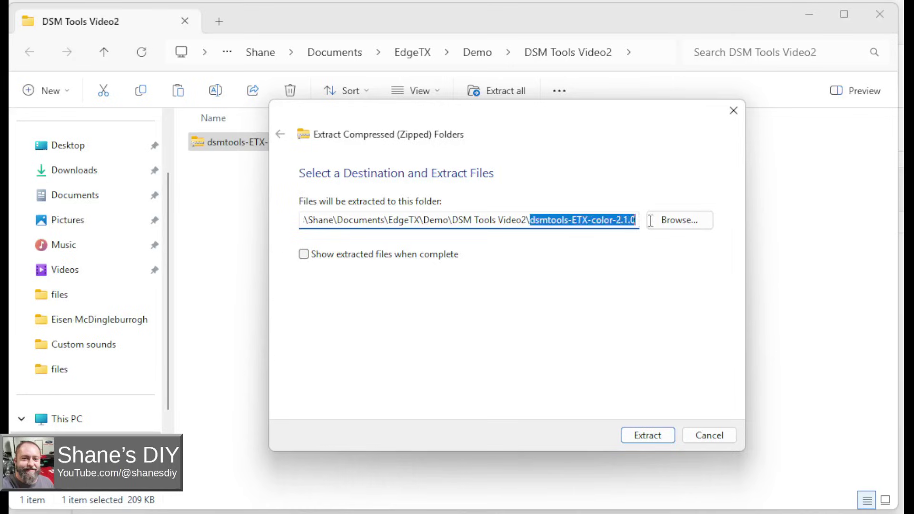
key("BackSpace")
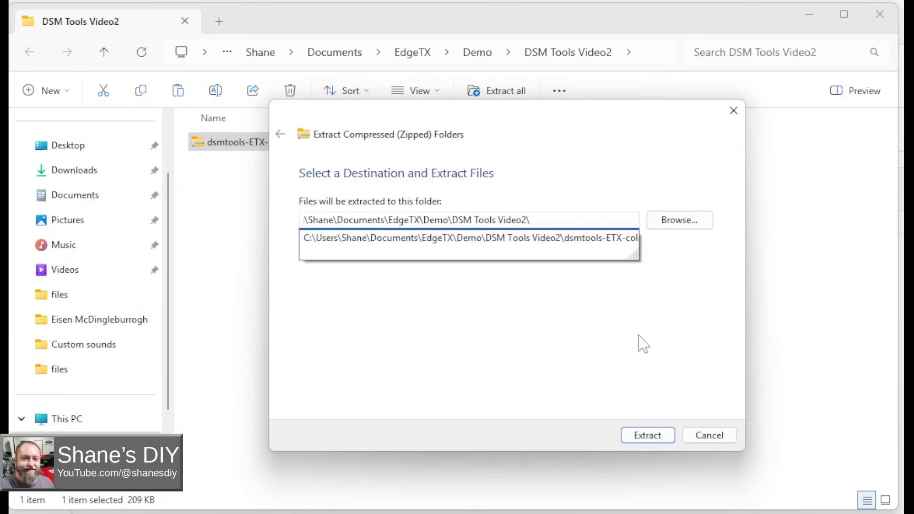
left_click(649, 435)
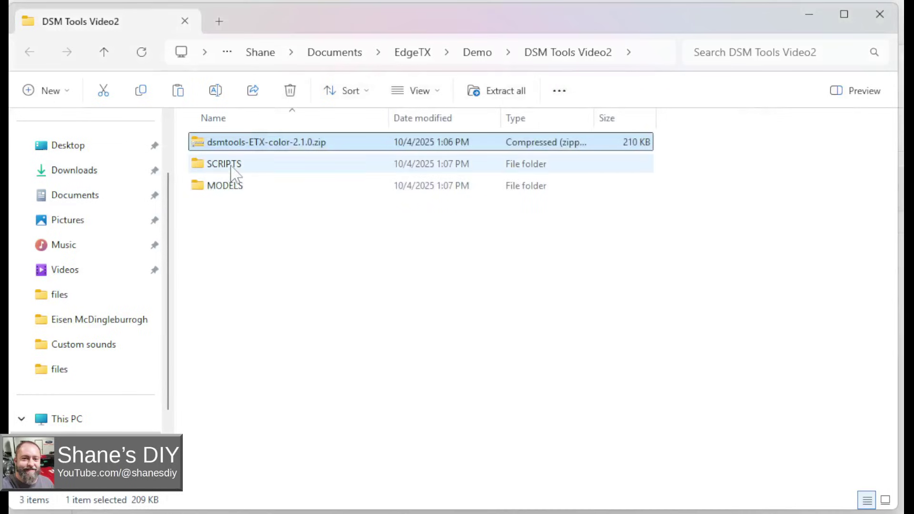
Examine the extracted MODELS and SCRIPTS folders, including DSMDATA, TOOLS and dsm-tools, and return to DSM Tools Video2
left_click(231, 167)
left_click(231, 189)
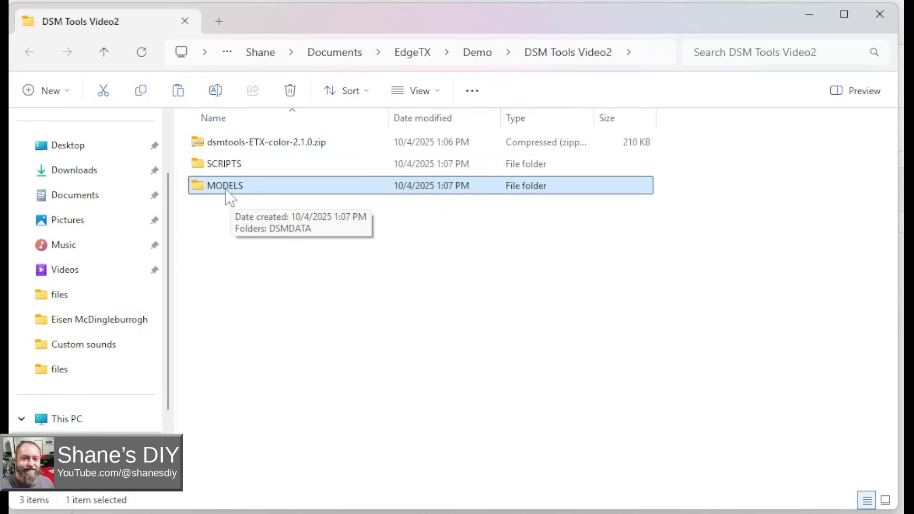
double_click(223, 187)
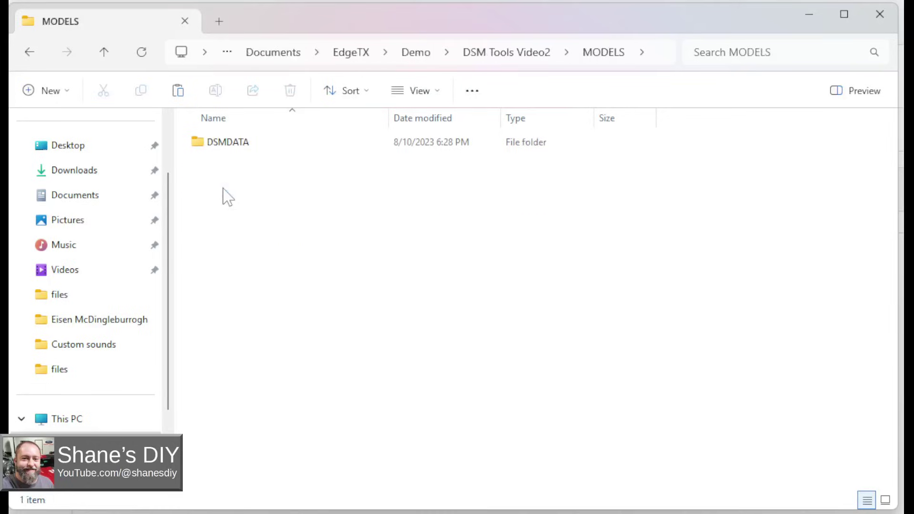
double_click(224, 148)
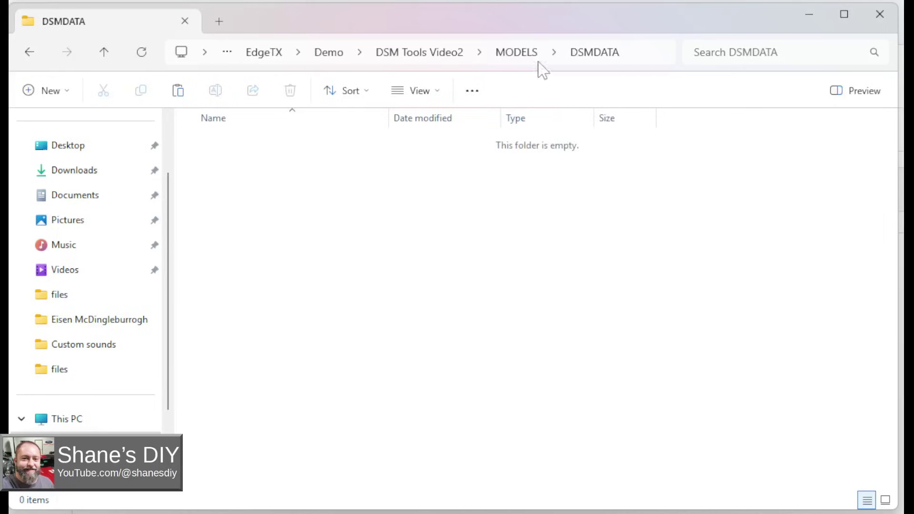
left_click(521, 53)
left_click(522, 56)
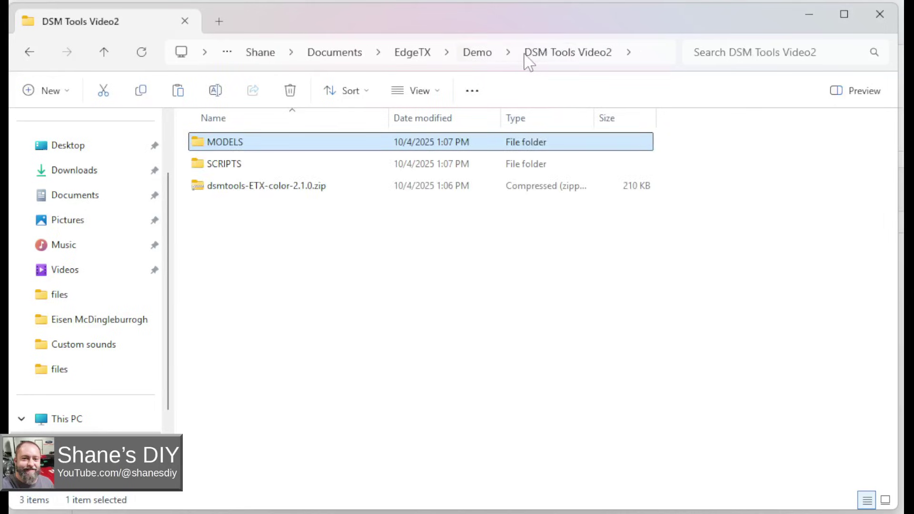
double_click(224, 164)
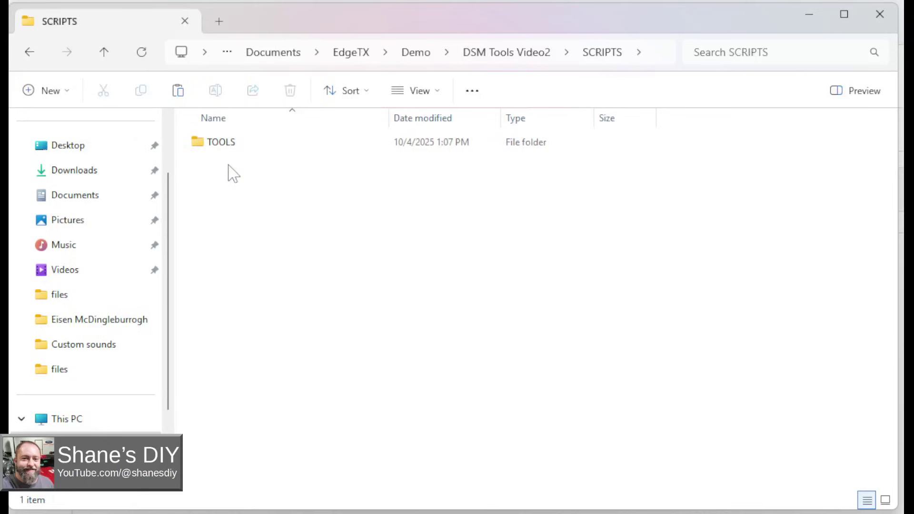
double_click(228, 147)
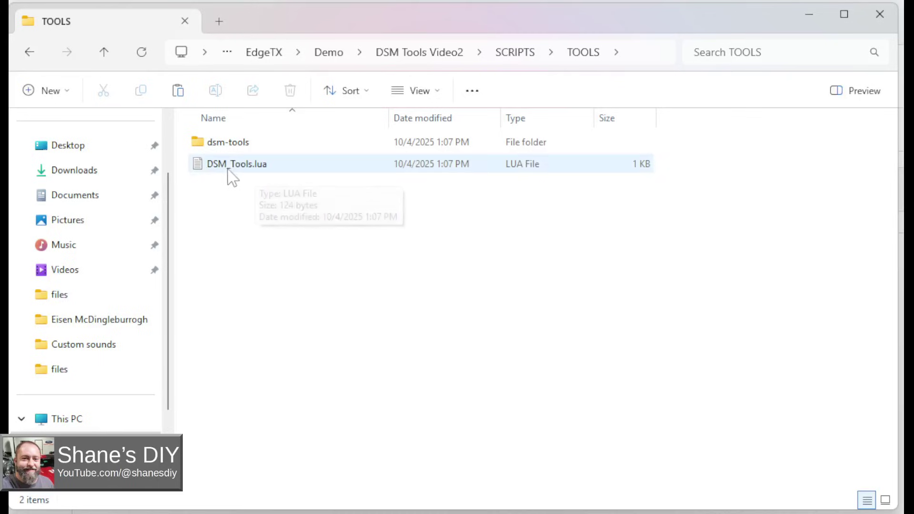
left_click(229, 149)
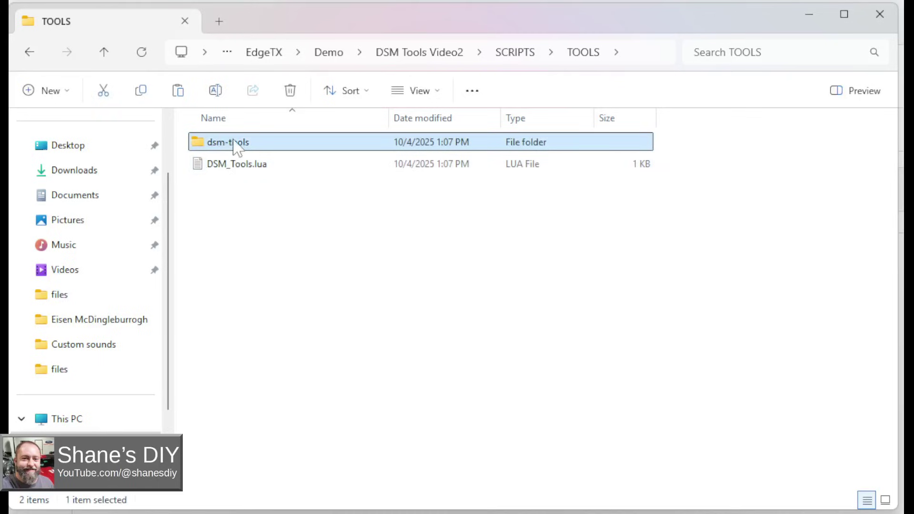
double_click(234, 143)
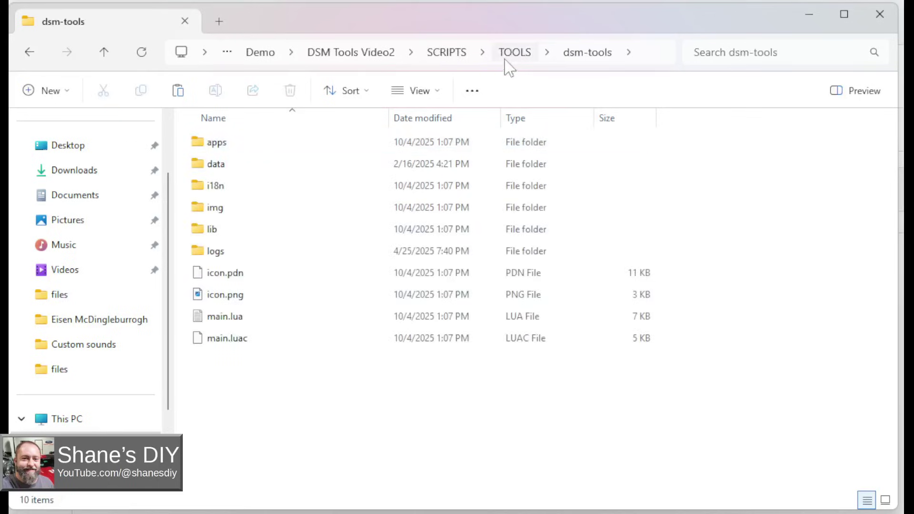
left_click(521, 51)
left_click(420, 52)
Copy the MODELS and SCRIPTS folders from DSM Tools Video2 into the SD card copy in DSM Tools Video
left_click(230, 142)
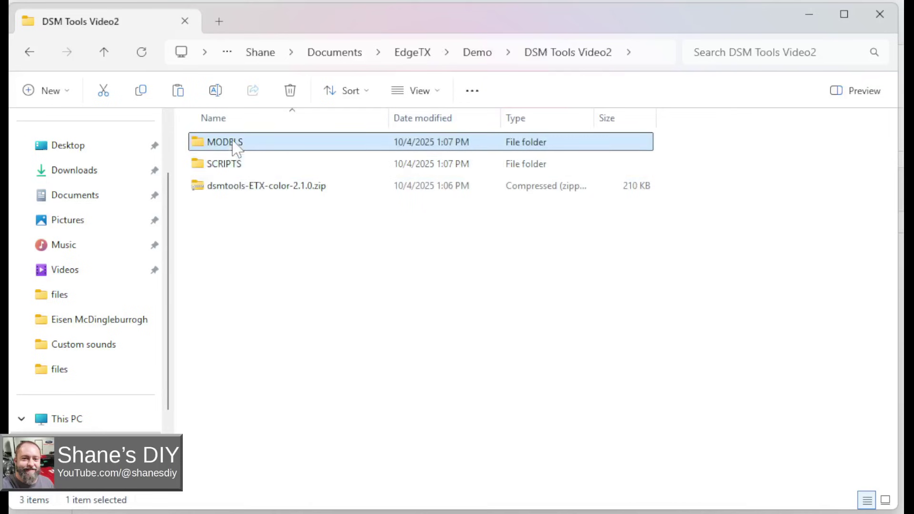
left_click(234, 166, "ctrl")
key("super+Left")
right_click(226, 143)
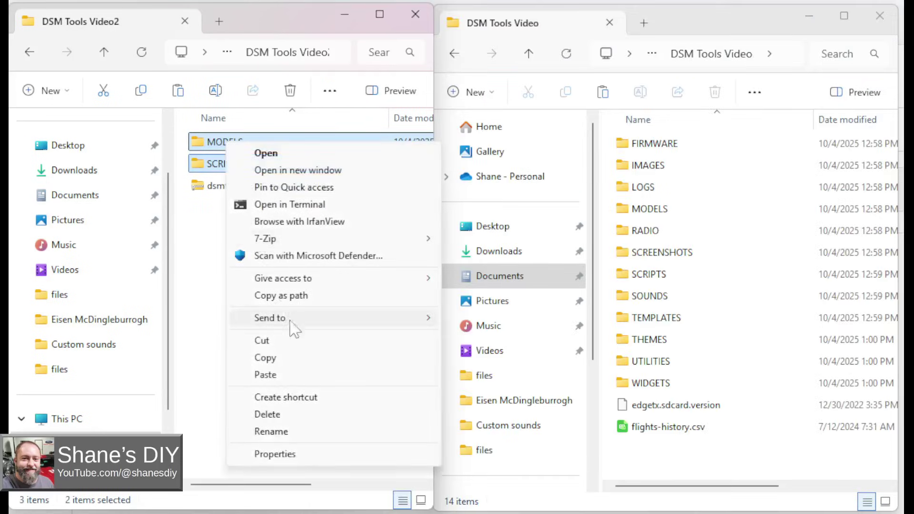
left_click(270, 362)
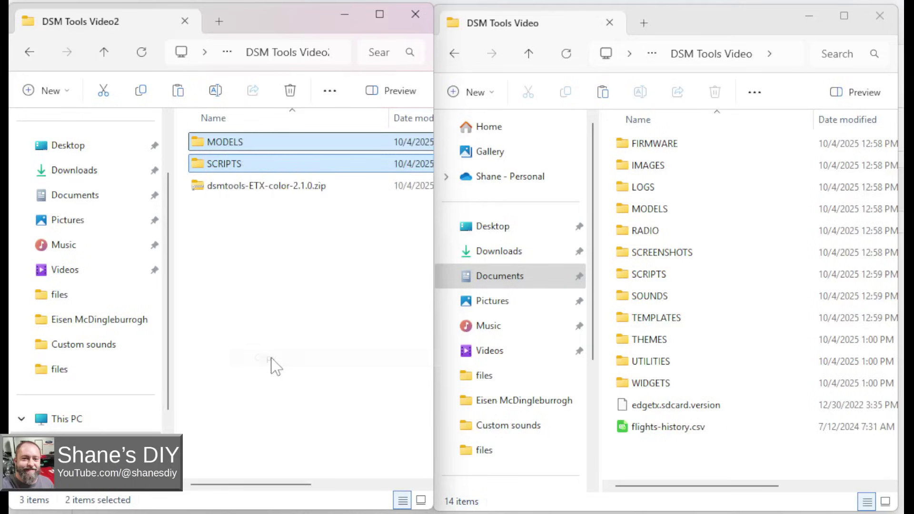
left_click(662, 461)
right_click(666, 455)
right_click(688, 147)
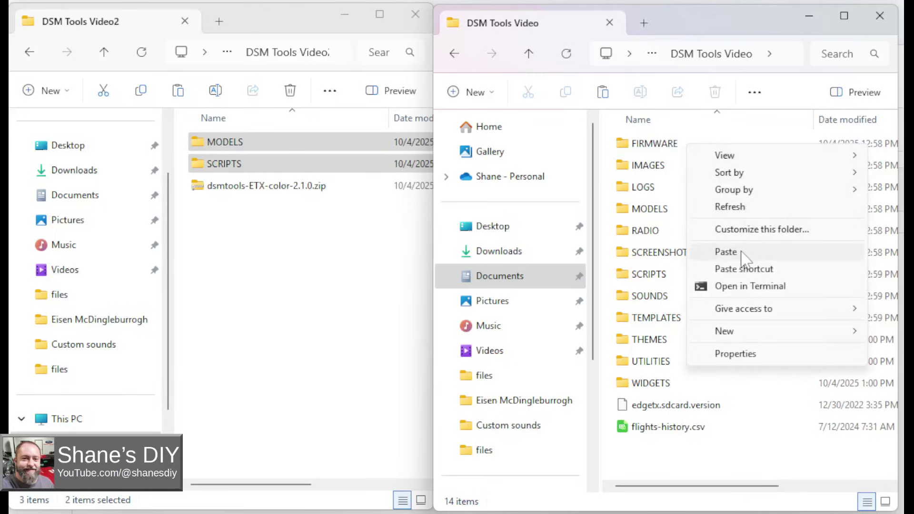
left_click(726, 252)
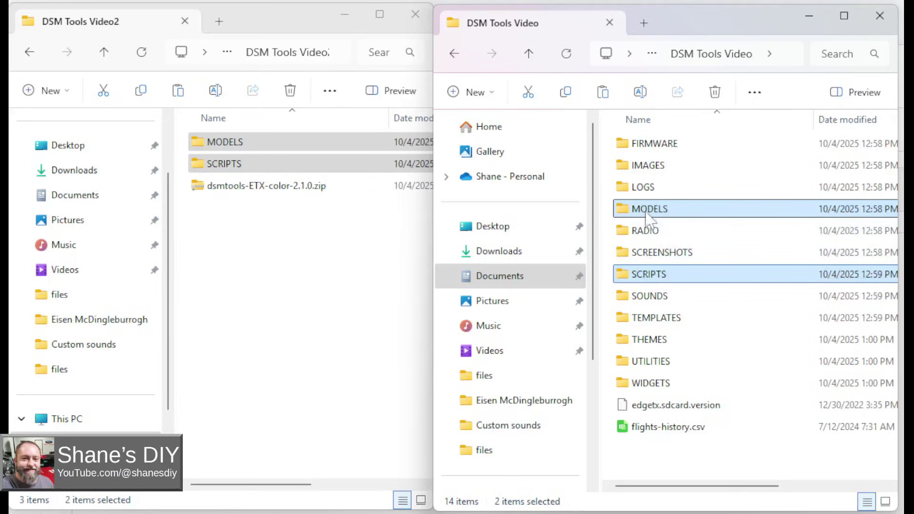
Check MODELS > DSMDATA in DSM Tools Video, and the dsm-tools folder and DSM_Tools.lua in SCRIPTS > TOOLS
left_click(657, 230)
double_click(641, 210)
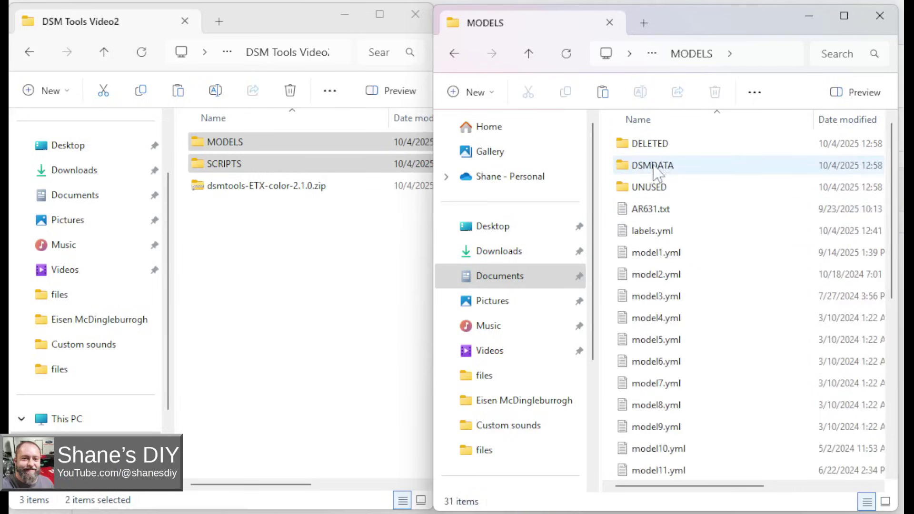
double_click(657, 170)
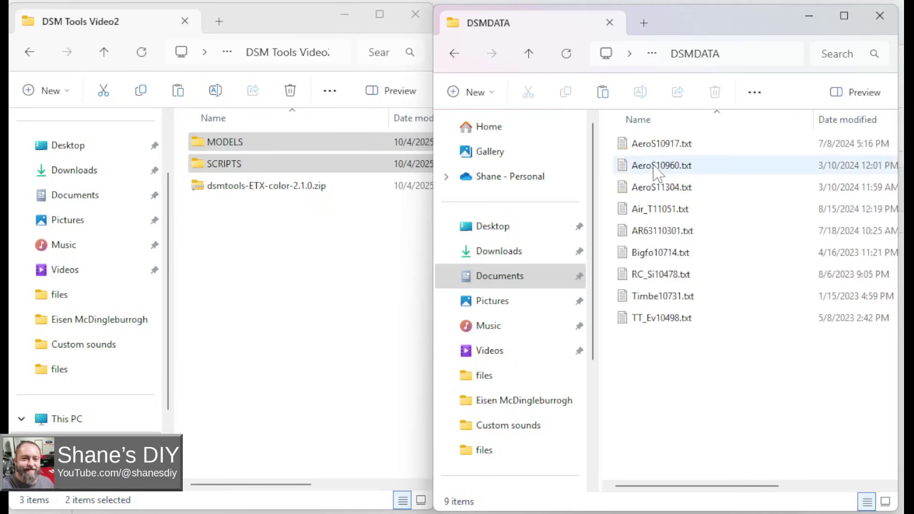
left_click(529, 54)
left_click(529, 54)
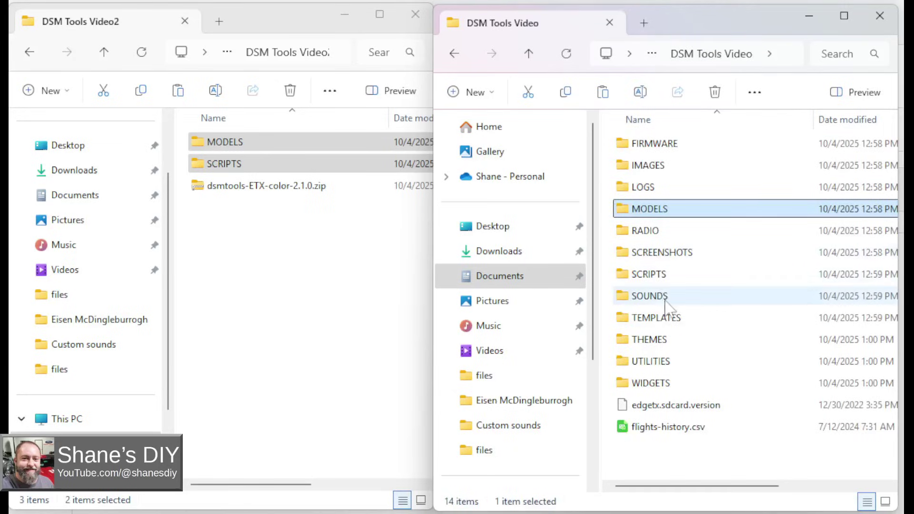
double_click(662, 282)
double_click(648, 188)
left_click(664, 167)
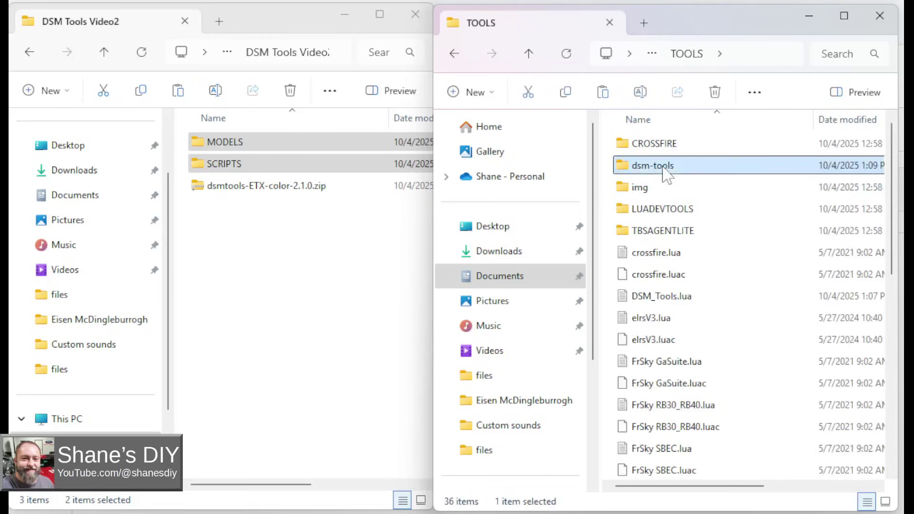
left_click(671, 300)
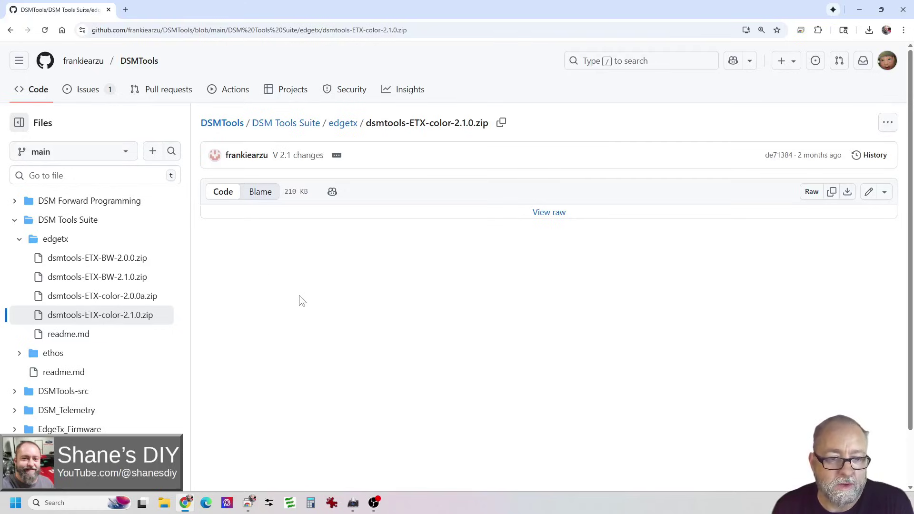
In Chrome, view the open issues of the DSMTools repository and the repository owner's GitHub profile
left_click(92, 94)
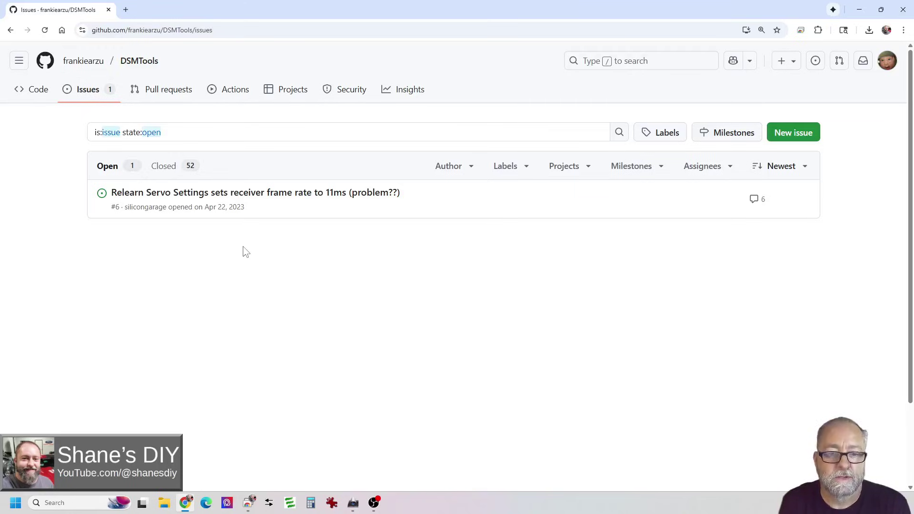
left_click(84, 60)
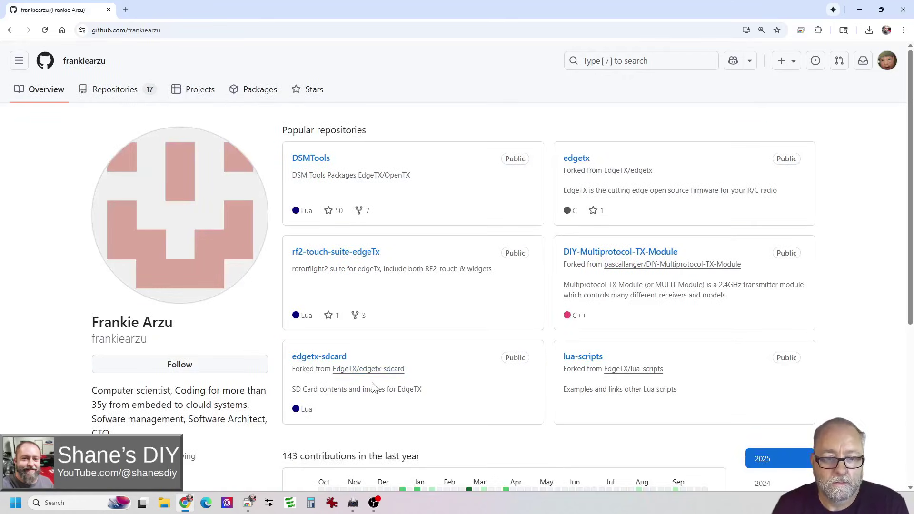